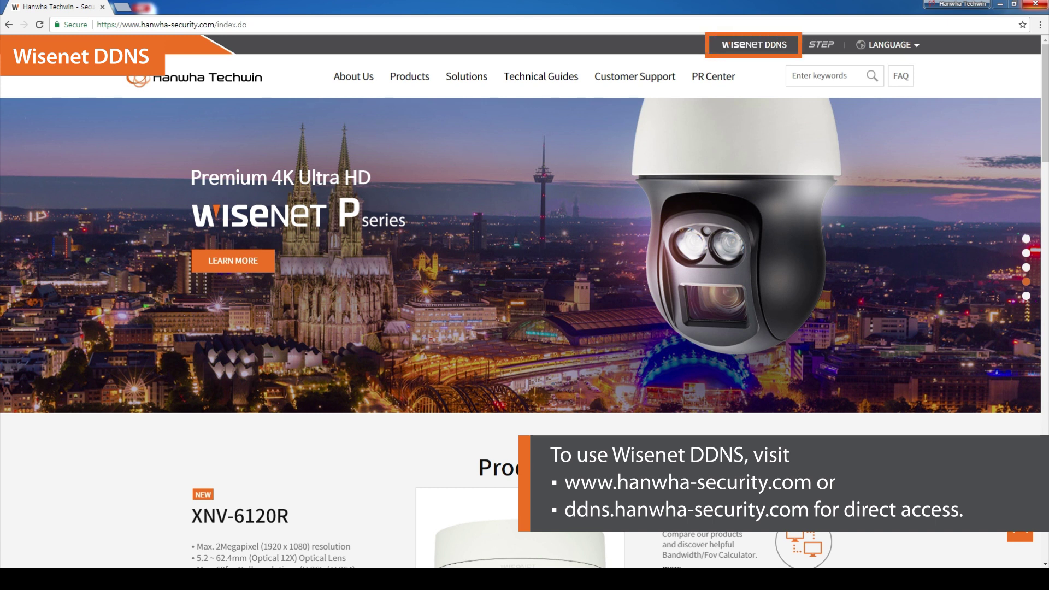
# - Go to the Wisenet DDNS site (ddns.hanwha-security.com) from the Hanwha Techwin homepage
pyautogui.click(759, 54)
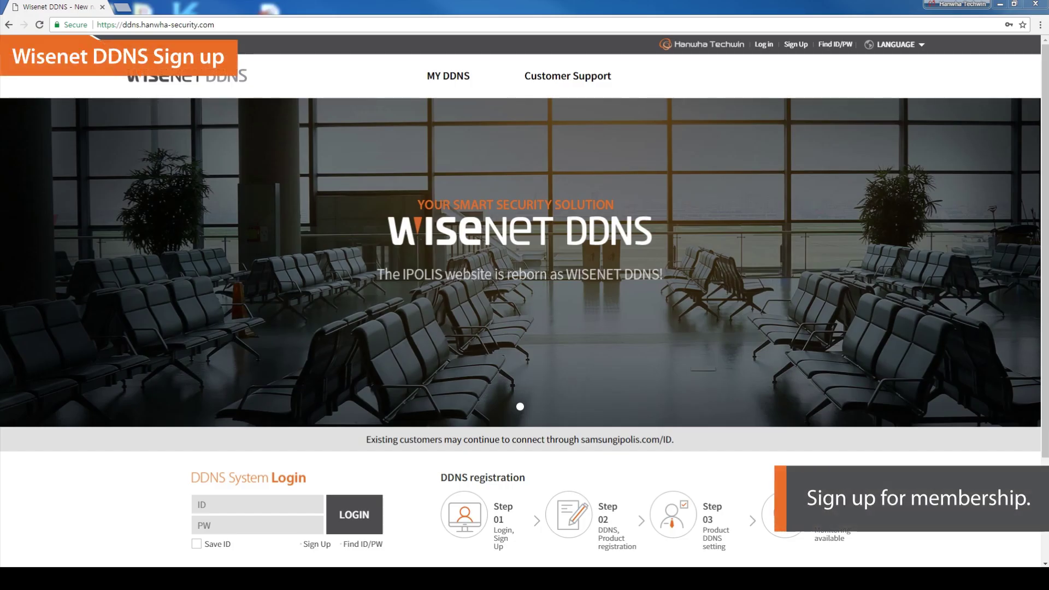
# - Start a new account and fill in the user ID, password twice, the account holder's name and e-mail
pyautogui.click(314, 546)
pyautogui.click(348, 261)
pyautogui.write('wisenetdemo')
pyautogui.click(343, 307)
pyautogui.write('*********')
pyautogui.click(337, 338)
pyautogui.write('*********')
pyautogui.click(338, 385)
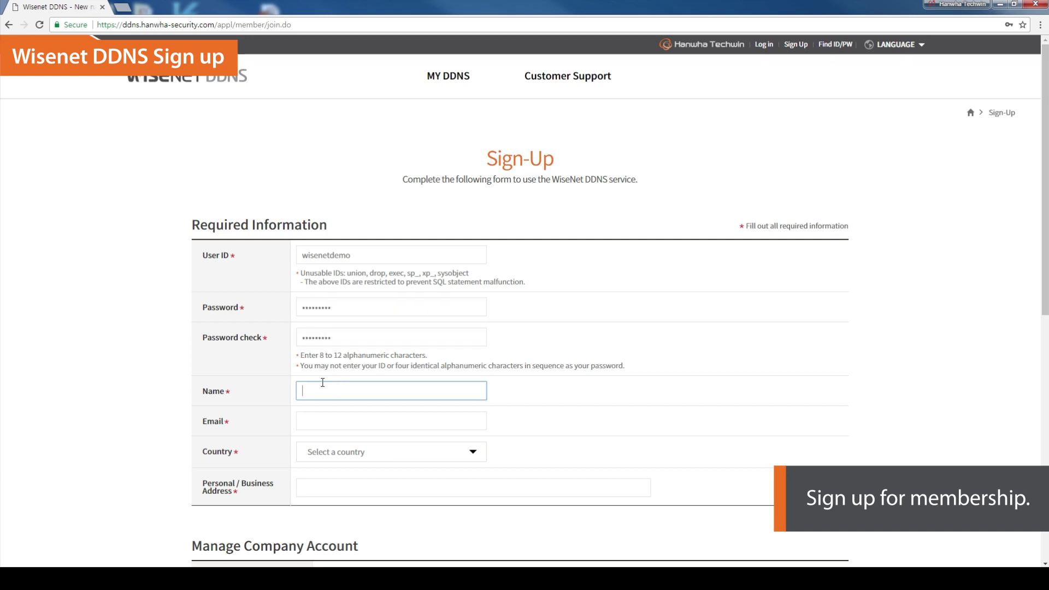
pyautogui.write('Marketing')
pyautogui.click(323, 422)
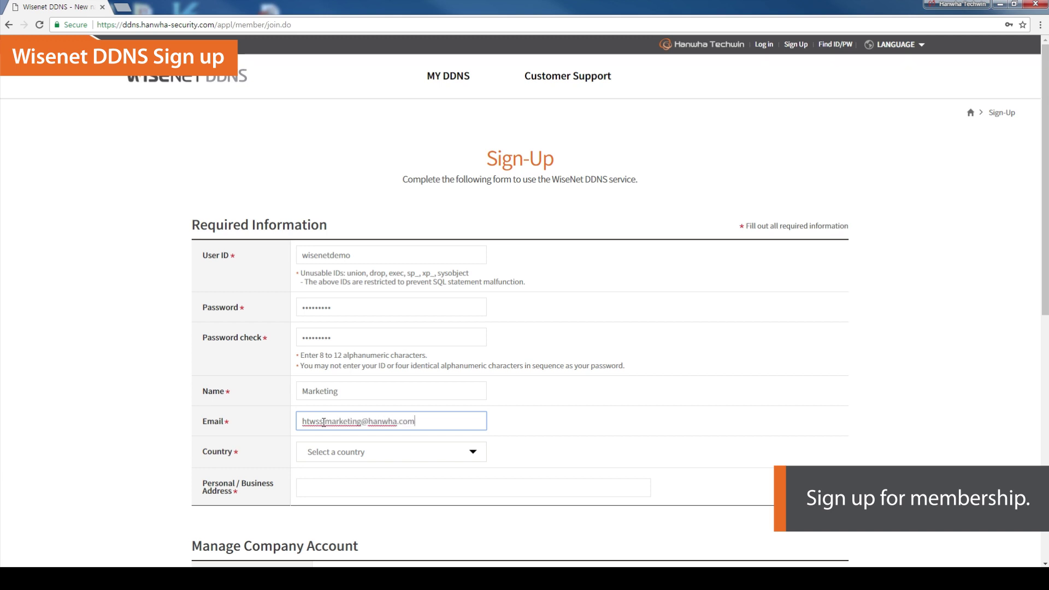
# - Set the country to Korea and fill in the address field
pyautogui.click(477, 453)
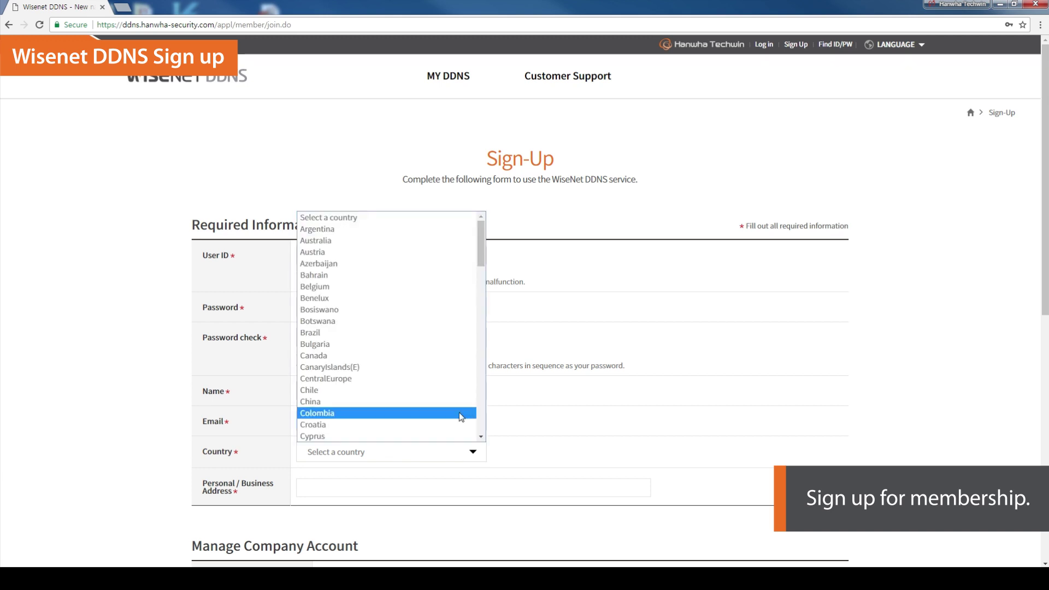
pyautogui.scroll(-15, 461, 417)
pyautogui.scroll(10, 461, 417)
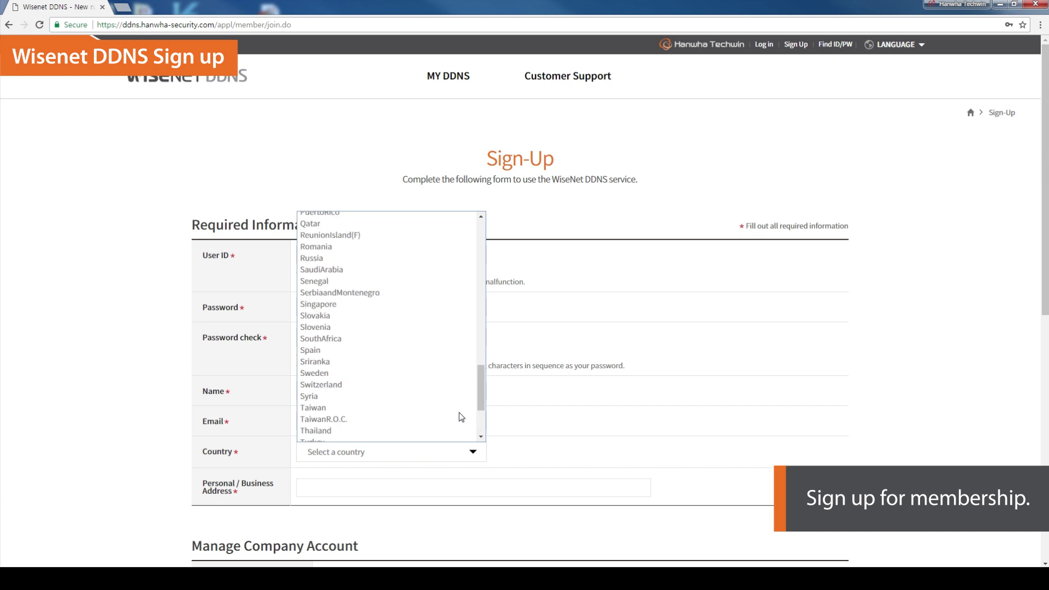
pyautogui.click(348, 302)
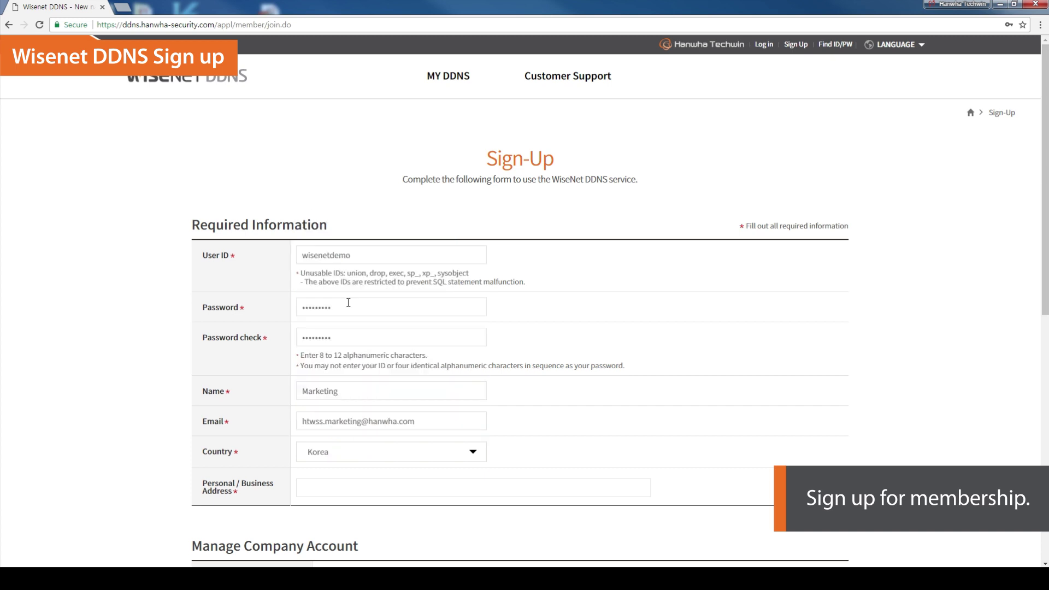
pyautogui.click(336, 487)
pyautogui.write('Hanwha Techwin')
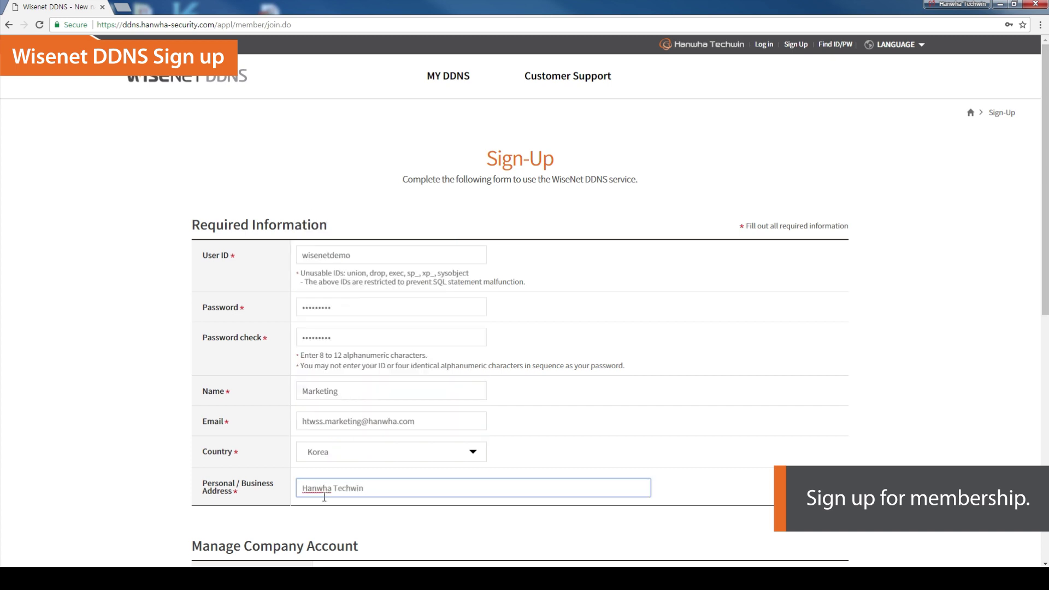
# - Agree to the terms and conditions and the privacy policy, then complete the sign-up
pyautogui.scroll(-7, 324, 497)
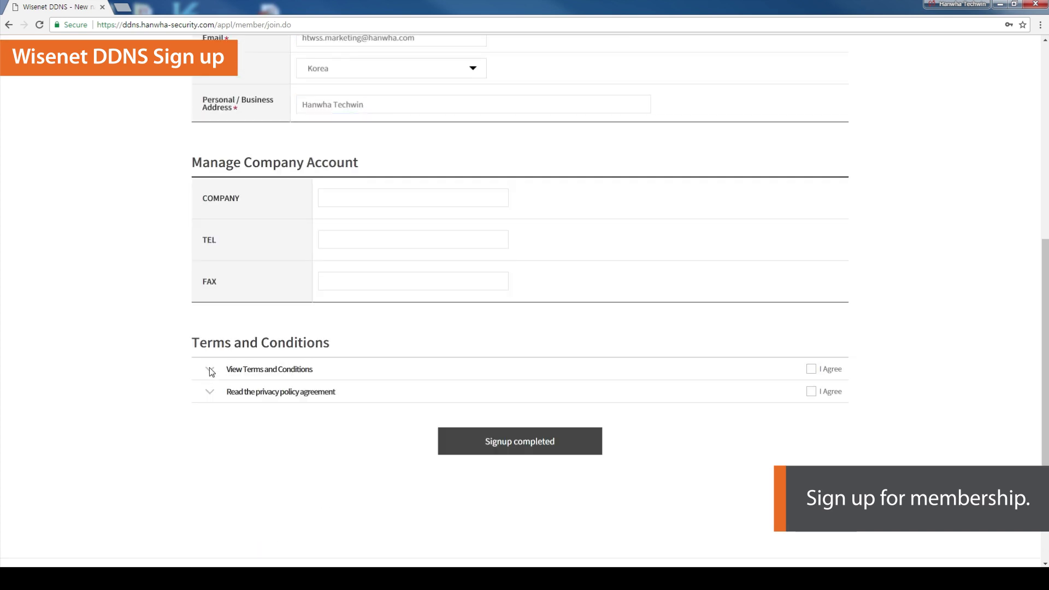
pyautogui.click(236, 371)
pyautogui.scroll(-3, 844, 421)
pyautogui.click(811, 369)
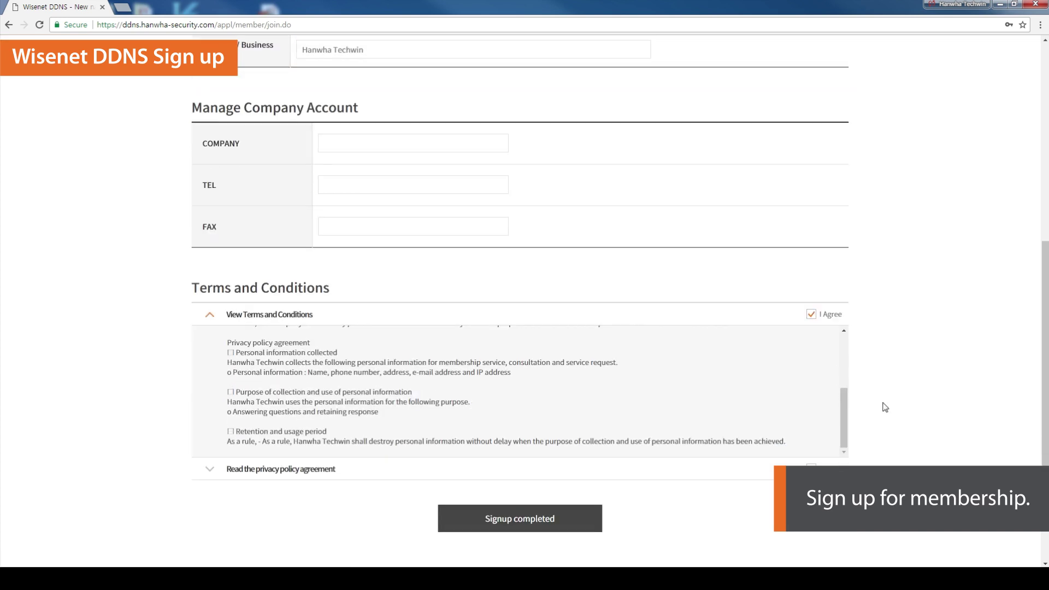
pyautogui.click(248, 471)
pyautogui.click(811, 336)
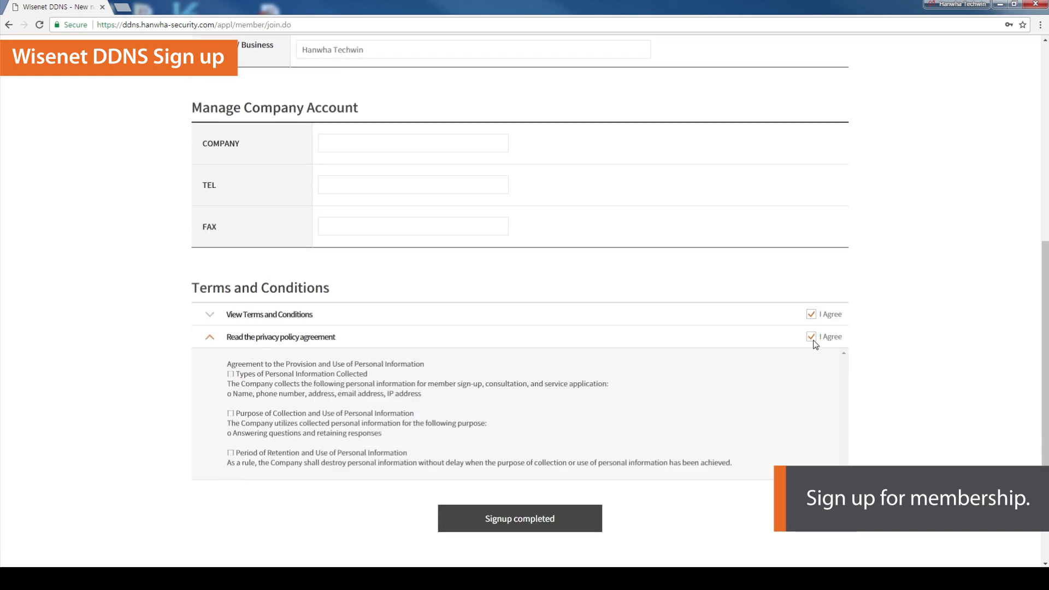
pyautogui.click(559, 525)
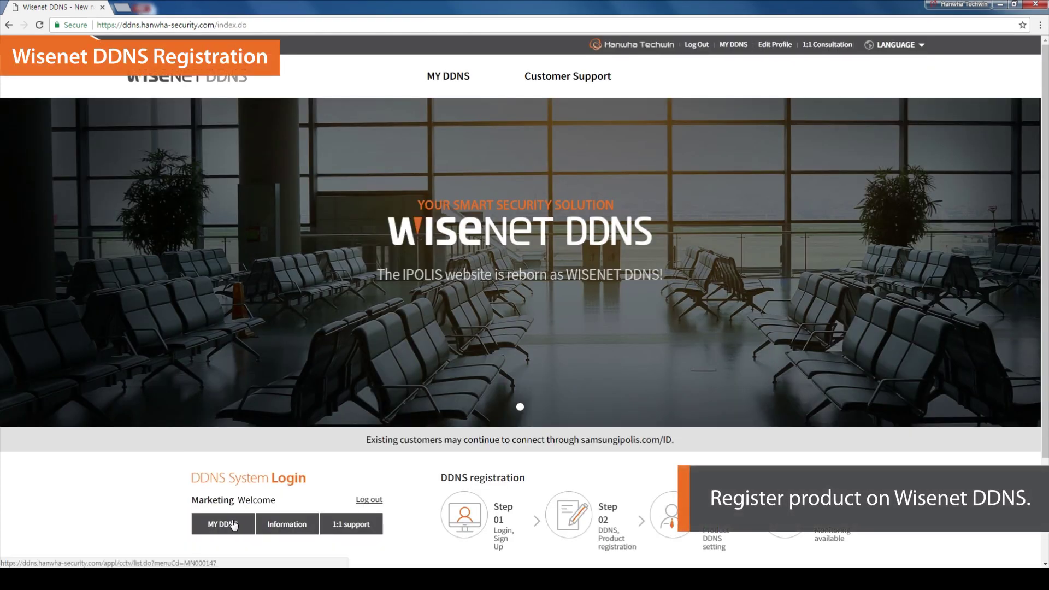
# - Open Register Product under MY DDNS and enter product ID demo2018
pyautogui.click(233, 525)
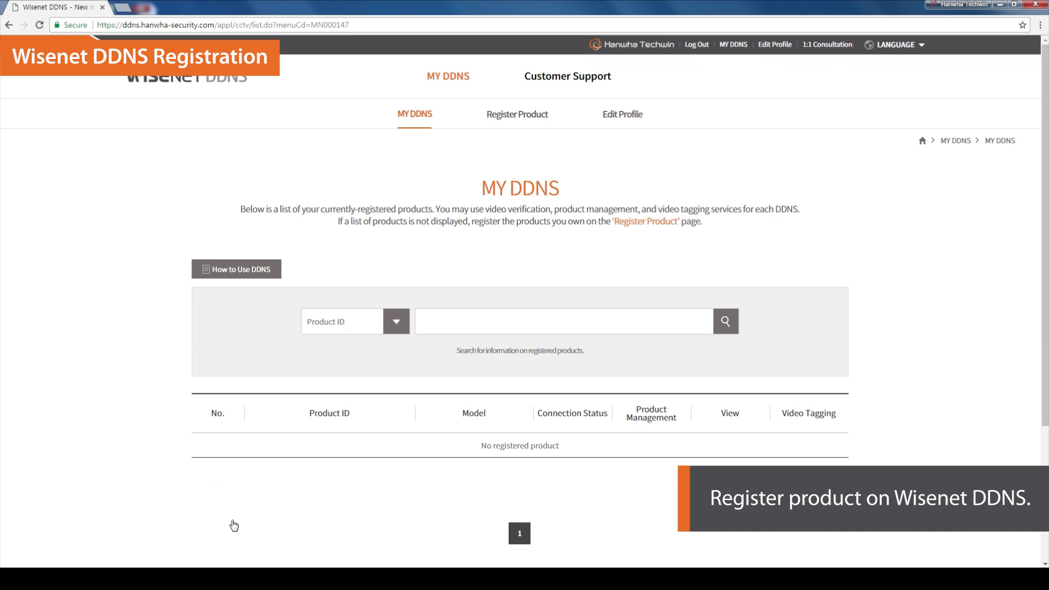
pyautogui.click(516, 122)
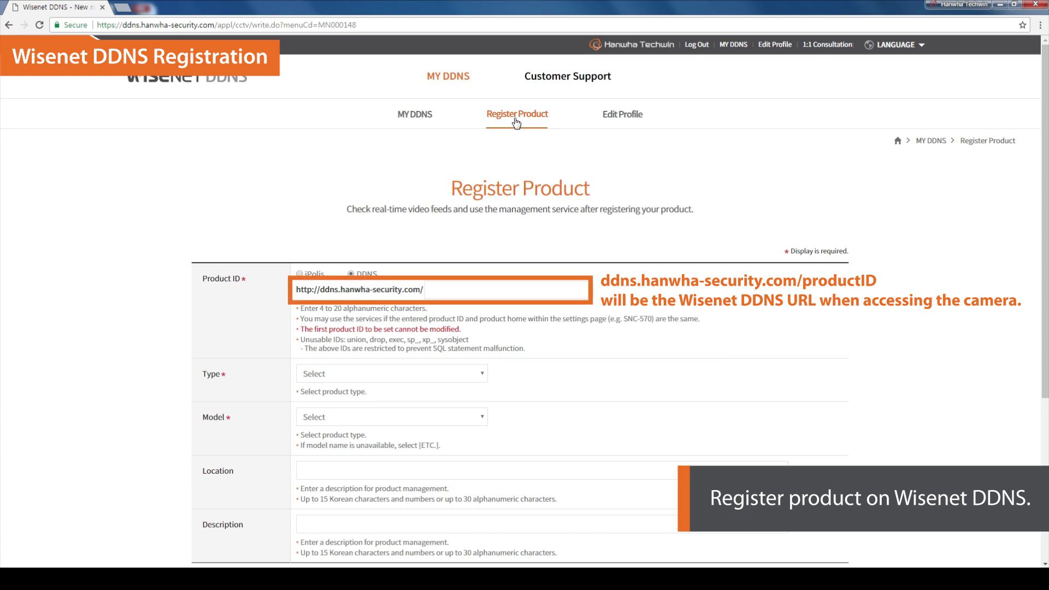
pyautogui.click(483, 292)
pyautogui.write('demo2018')
# - Choose type Urban crime prevention and model XND-6010, then register the product
pyautogui.click(484, 376)
pyautogui.click(480, 398)
pyautogui.click(464, 417)
pyautogui.scroll(-2, 461, 364)
pyautogui.scroll(-3, 460, 363)
pyautogui.click(459, 328)
pyautogui.scroll(-2, 584, 366)
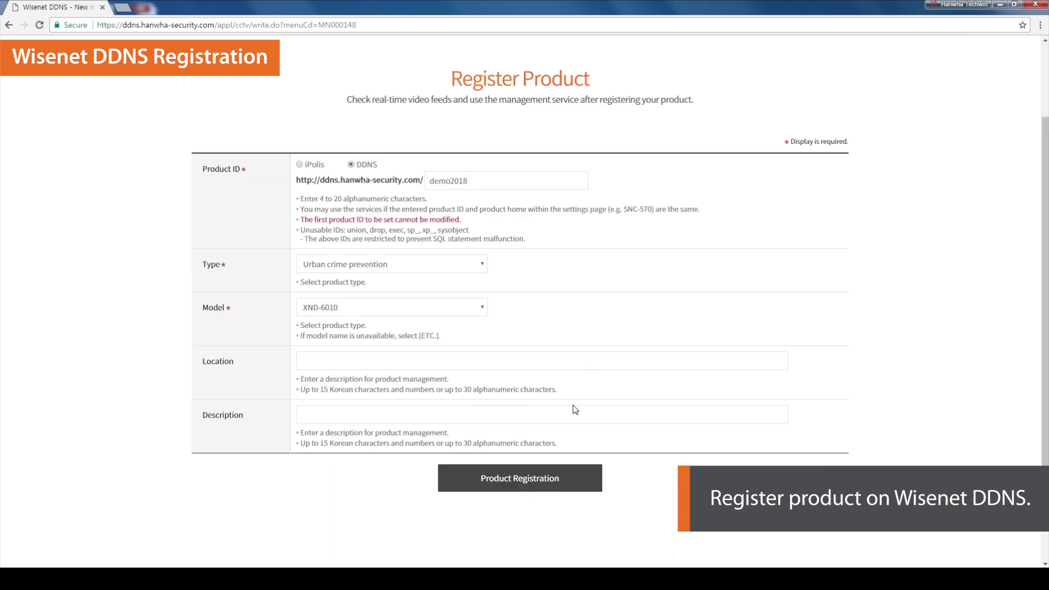
pyautogui.click(558, 479)
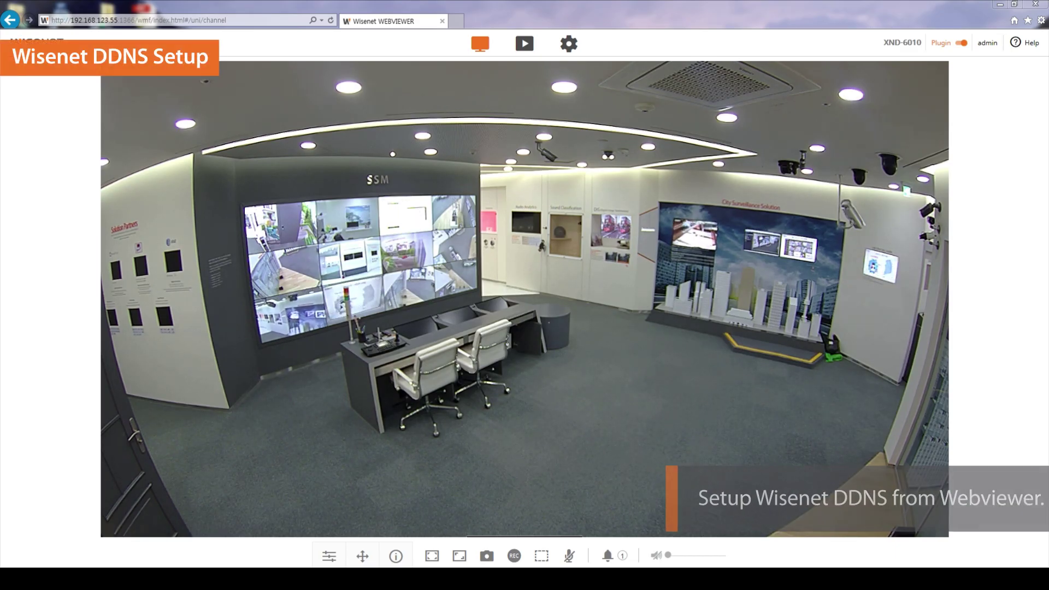
# - Go to Setup > Network > DDNS in the camera's WebViewer
pyautogui.click(569, 43)
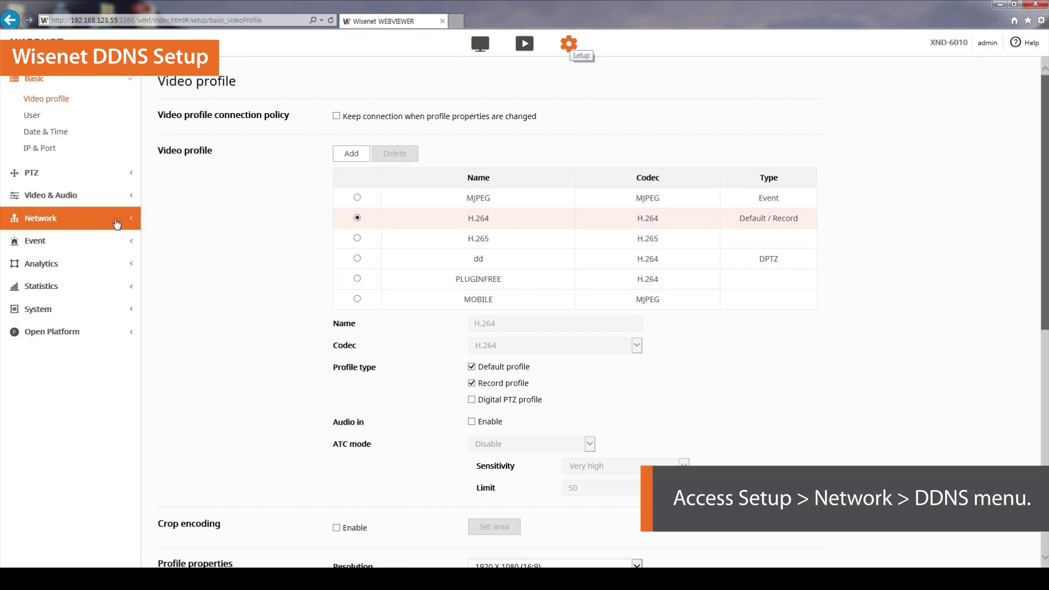
pyautogui.click(120, 219)
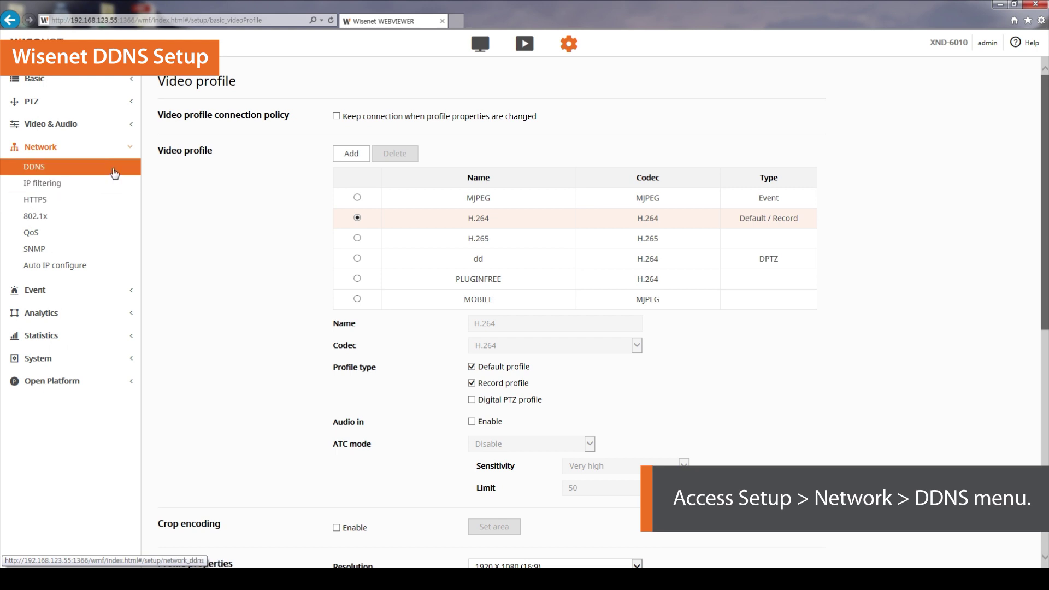
pyautogui.click(114, 173)
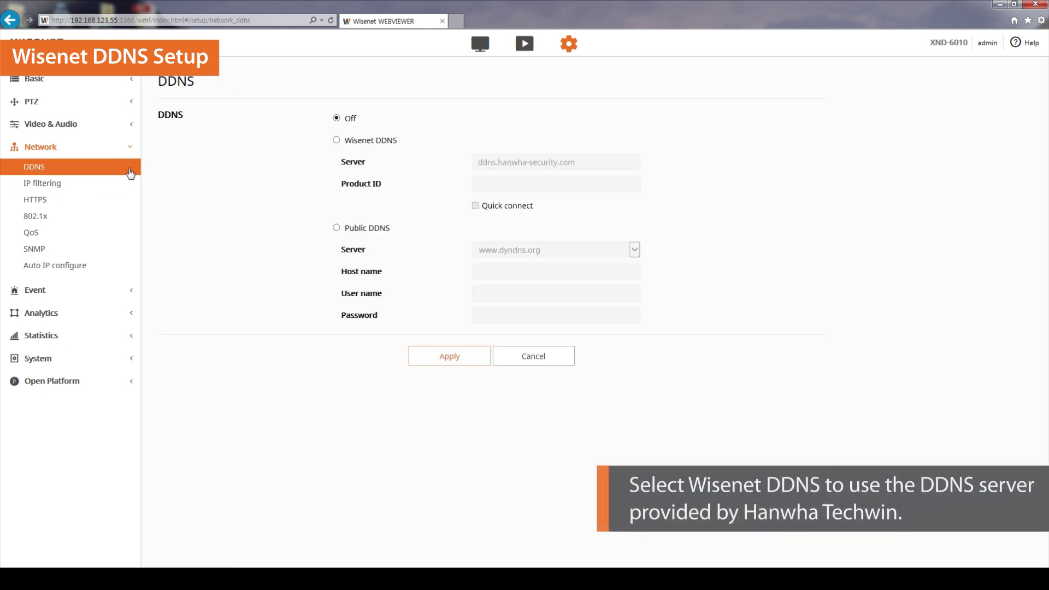
# - Switch DDNS to Wisenet DDNS and enter demo2018 as the Product ID
pyautogui.click(336, 140)
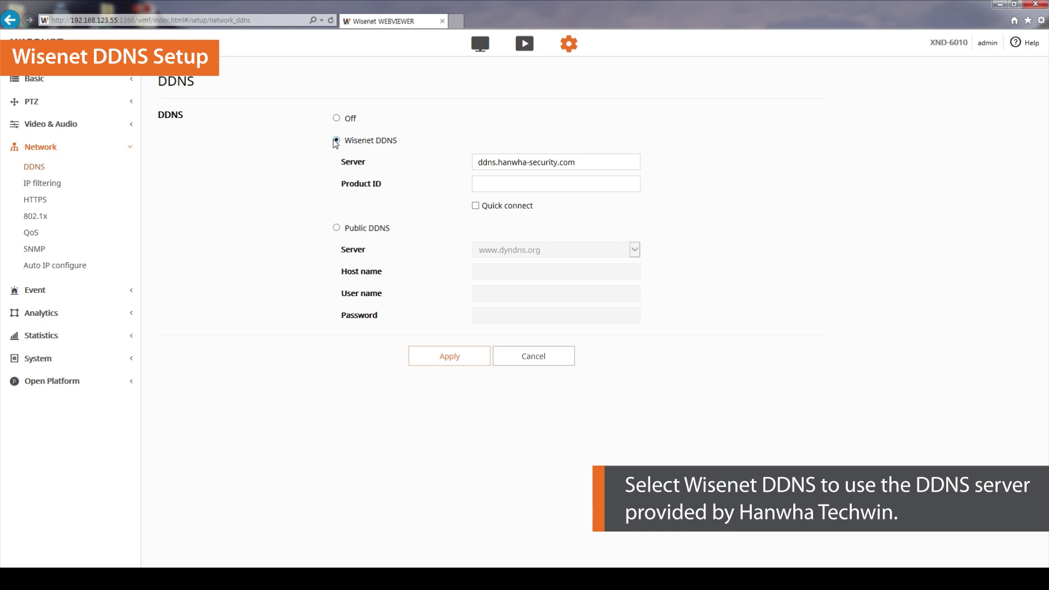
pyautogui.click(501, 186)
pyautogui.write('demo2018')
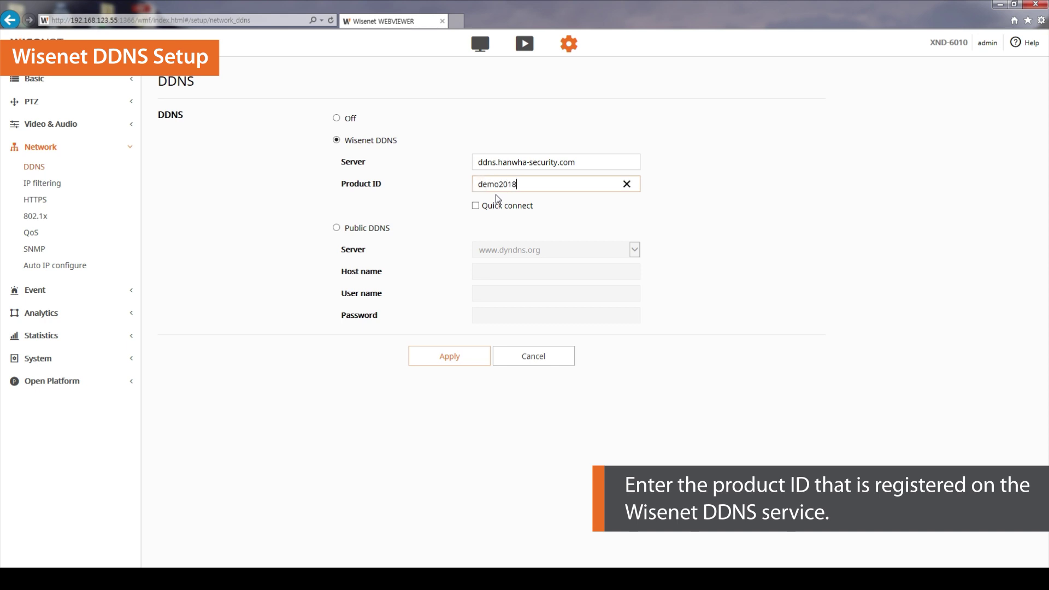
pyautogui.click(498, 199)
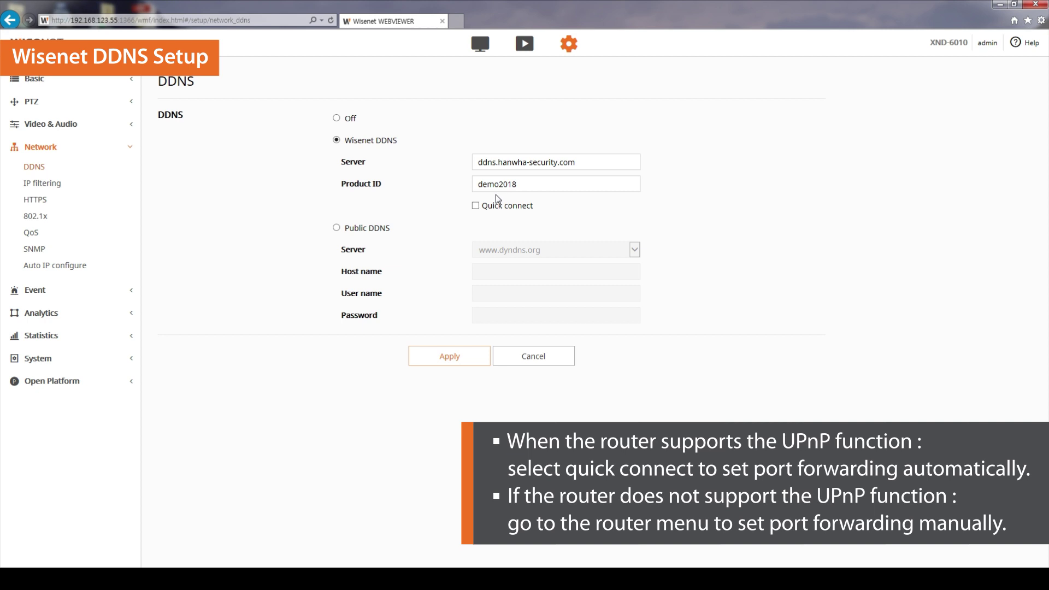
# - Enable Quick connect under the demo2018 Product ID
pyautogui.click(475, 206)
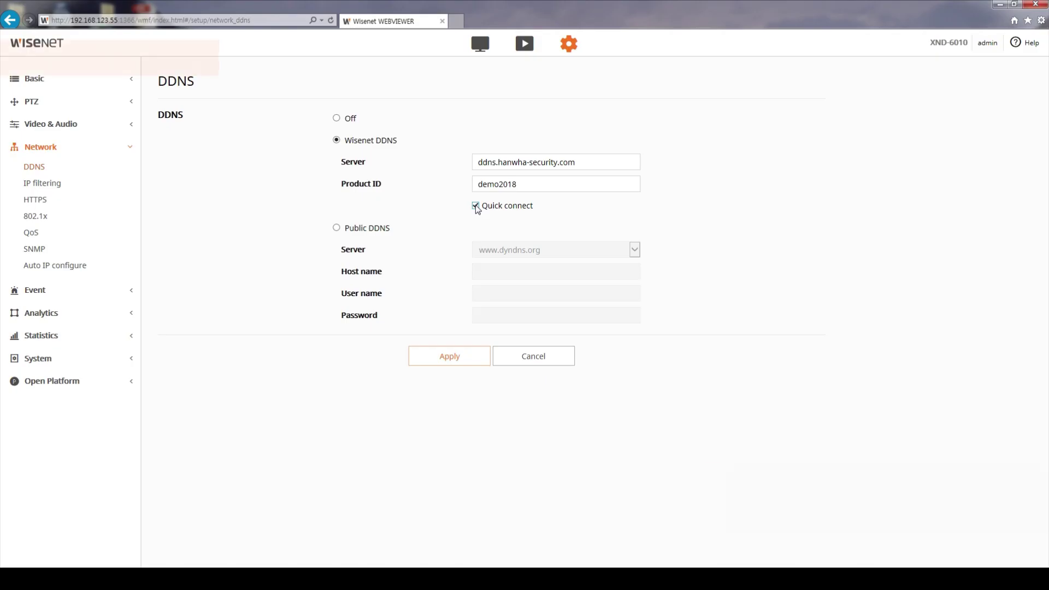
# - Apply the Wisenet DDNS settings and confirm the change
pyautogui.click(449, 357)
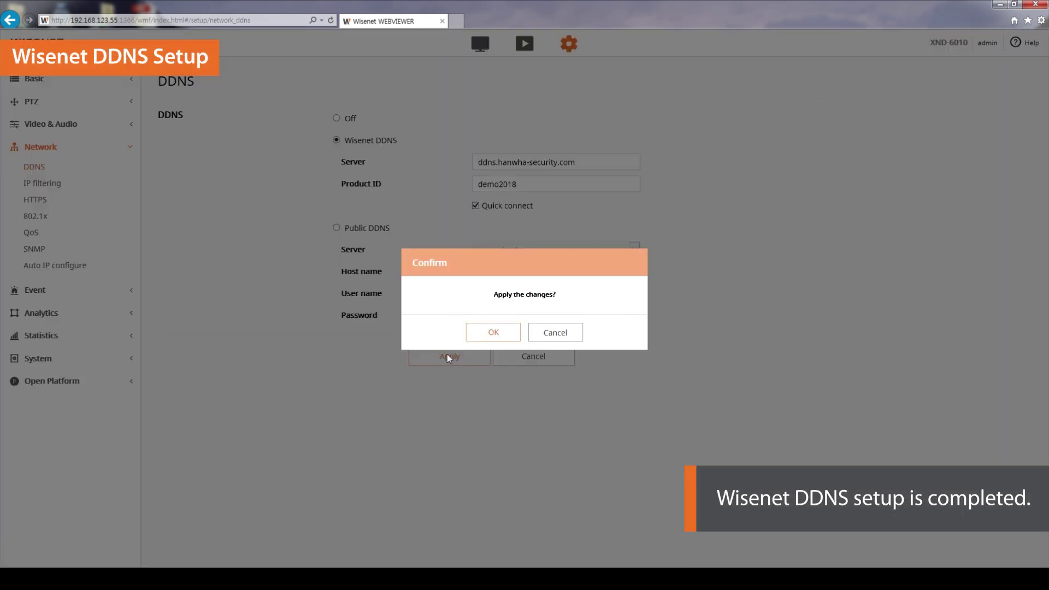
pyautogui.click(489, 334)
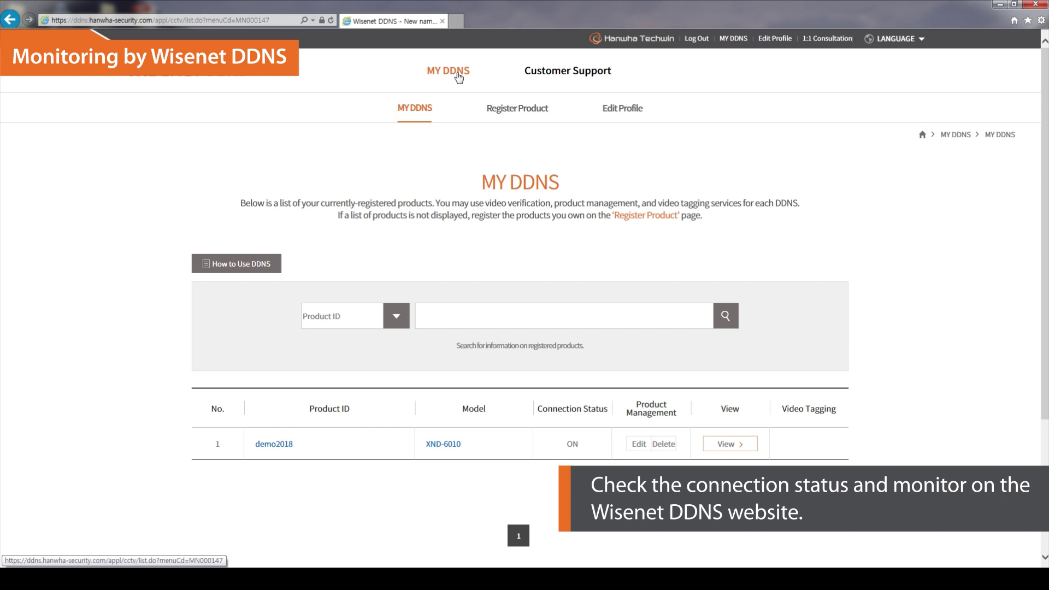
# - Open the live view for demo2018, which shows connection status ON
pyautogui.click(712, 444)
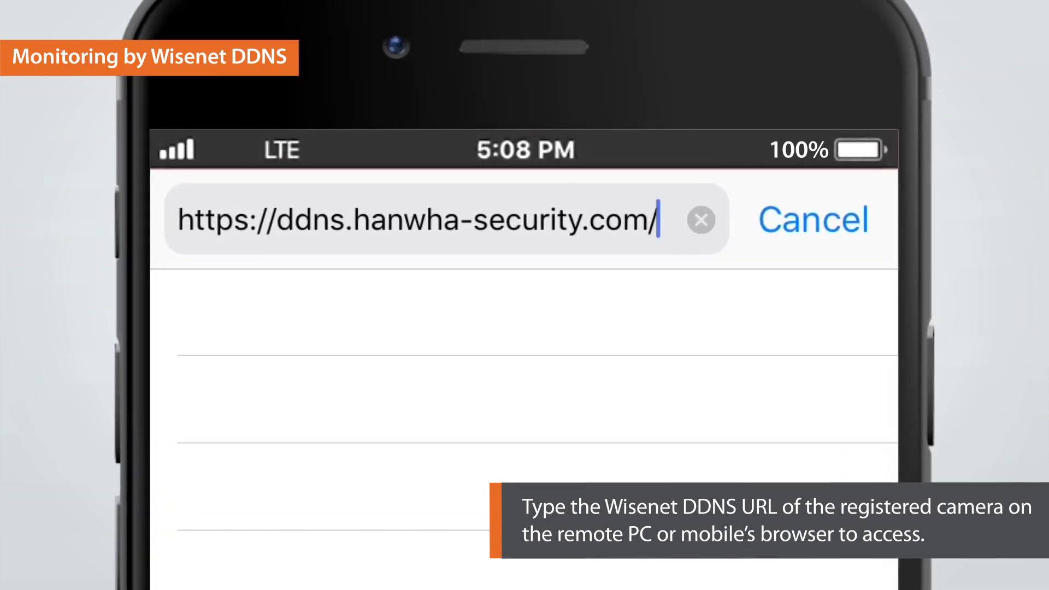
# - Load ddns.hanwha-security.com/demo2018 in Safari and sign in with the camera's credentials
pyautogui.write('demo2018')
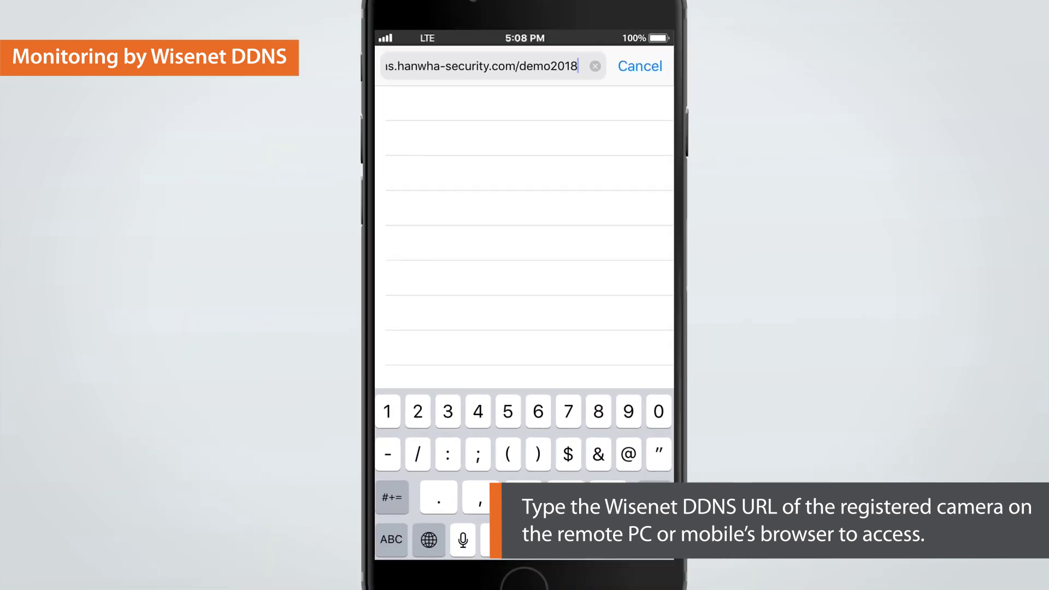
pyautogui.press('Return')
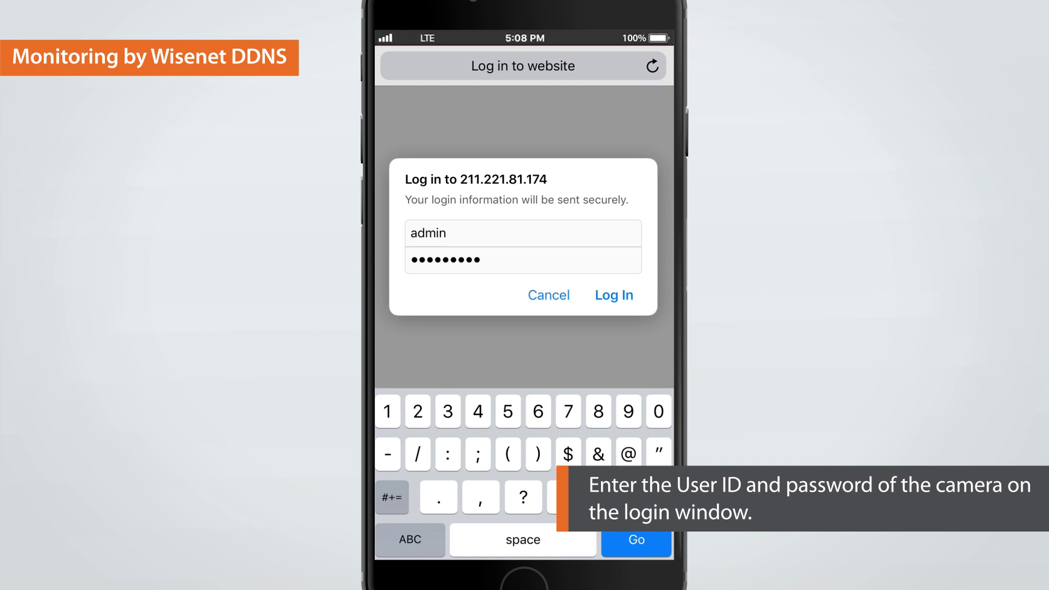
pyautogui.press('Return')
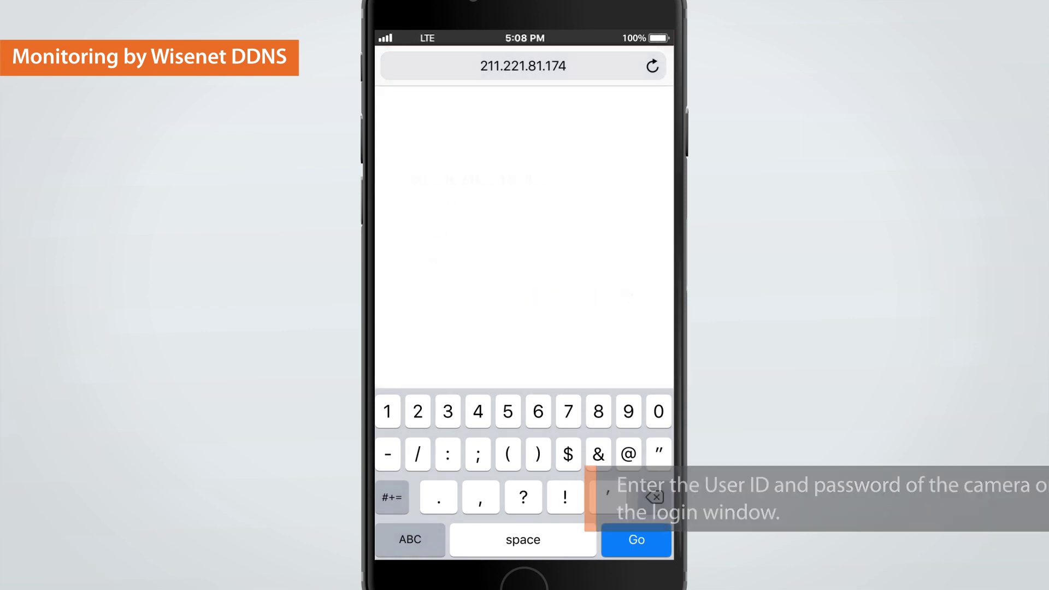